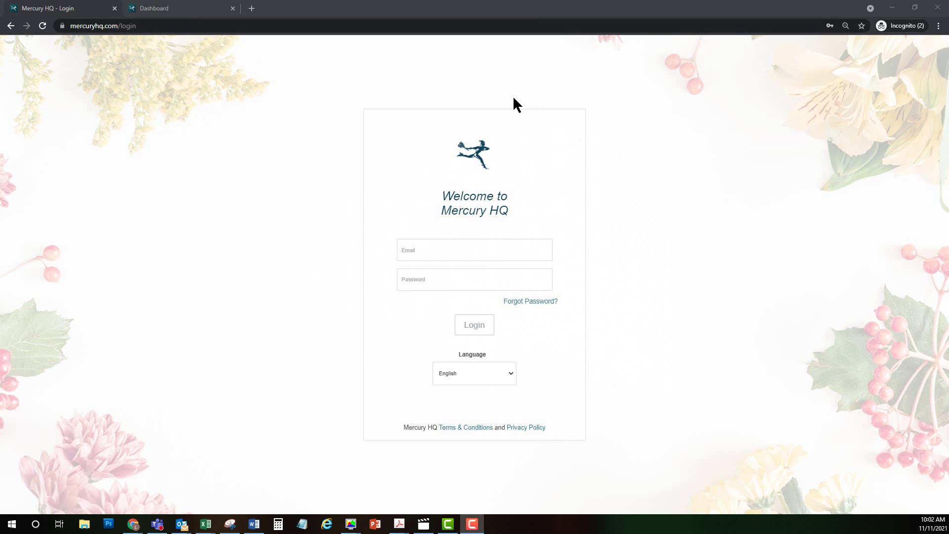
- Sign in with the saved email and password and switch to the open Dashboard
{"action": "left_click", "coordinate": [454, 250]}
{"action": "left_click", "coordinate": [462, 268]}
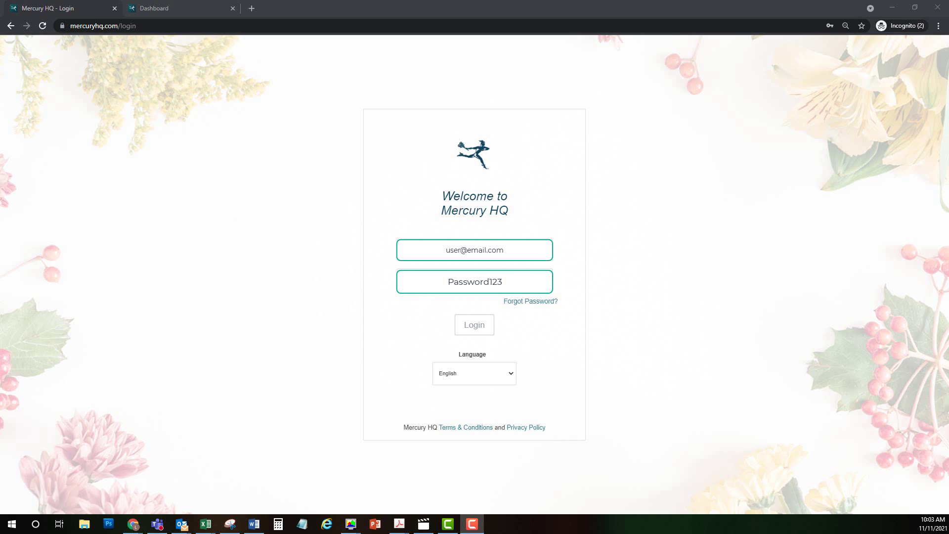
{"action": "key", "text": "ctrl+Tab"}
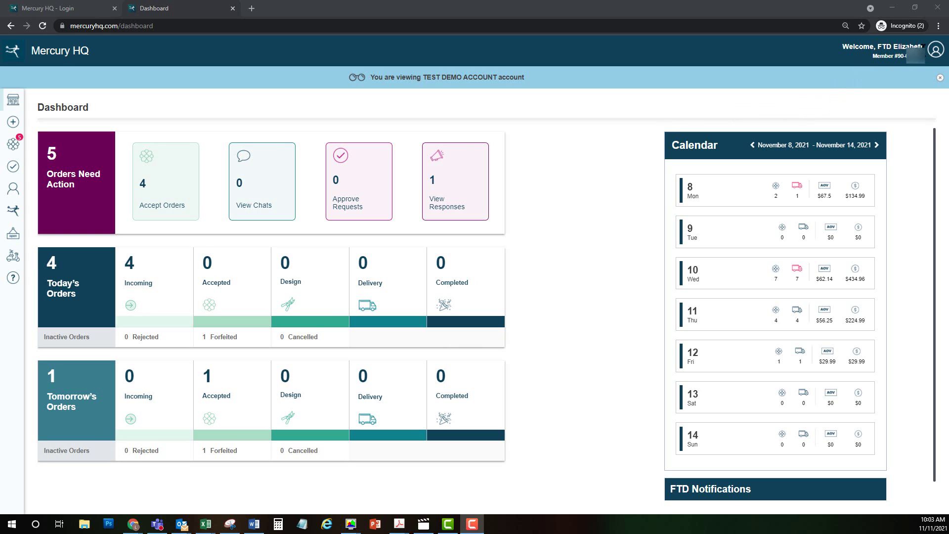
- Open the account menu from the top-right avatar to reach the Profile page
{"action": "left_click", "coordinate": [933, 53]}
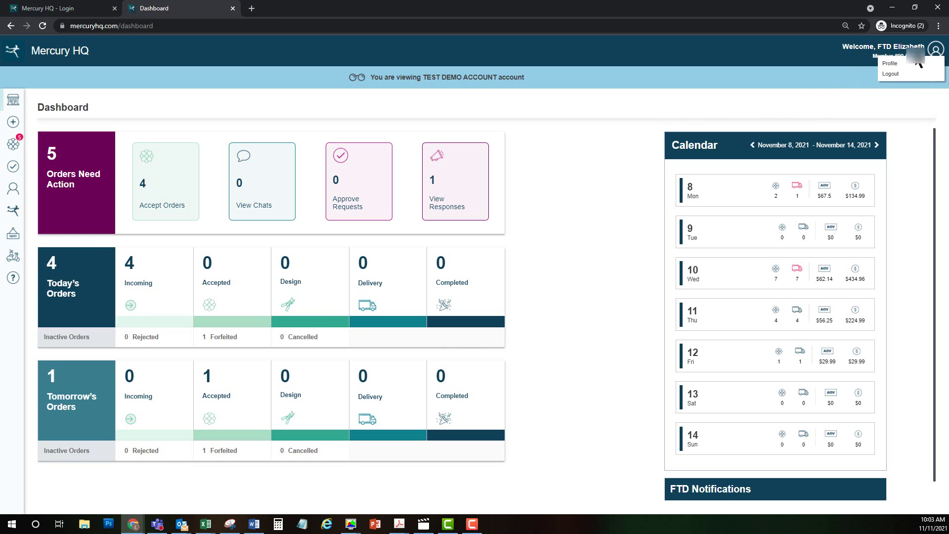
{"action": "left_click", "coordinate": [904, 65]}
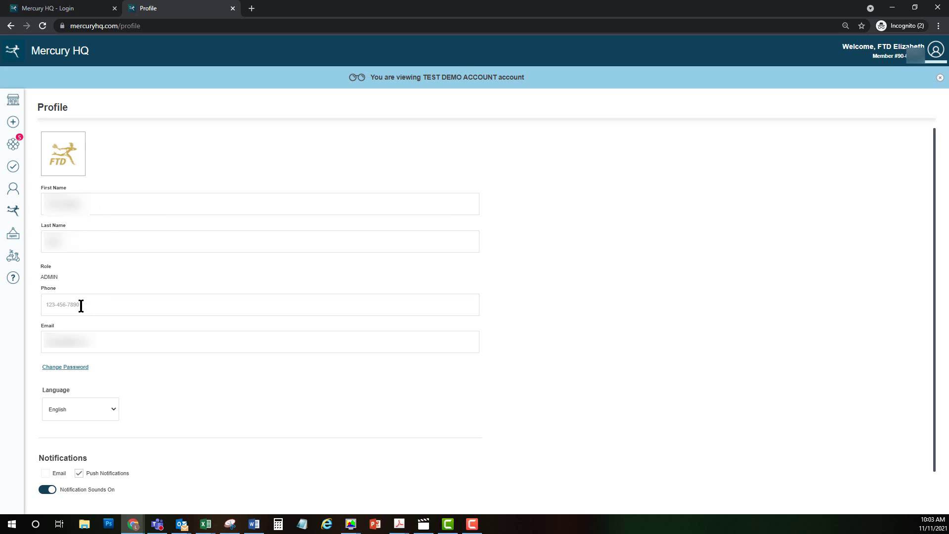
- Show the old, new and confirm password fields via Change Password
{"action": "left_click", "coordinate": [82, 369]}
{"action": "scroll", "coordinate": [91, 348], "scroll_direction": "down", "scroll_amount": 1}
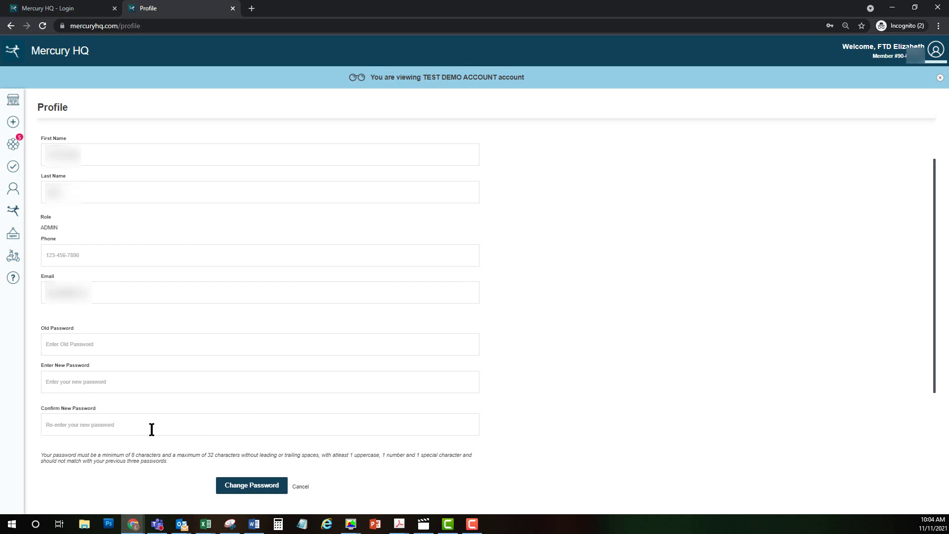
{"action": "scroll", "coordinate": [151, 430], "scroll_direction": "down", "scroll_amount": 2}
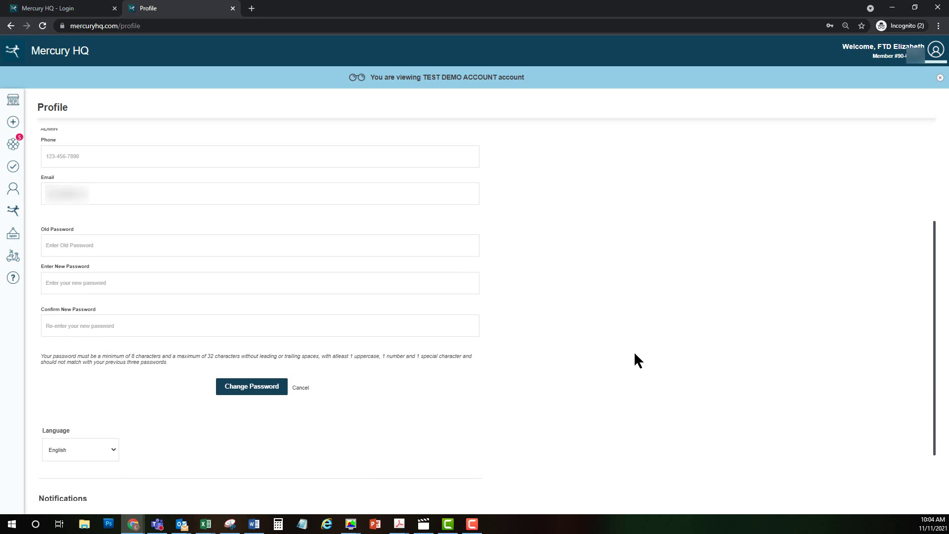
{"action": "scroll", "coordinate": [619, 271], "scroll_direction": "down", "scroll_amount": 2}
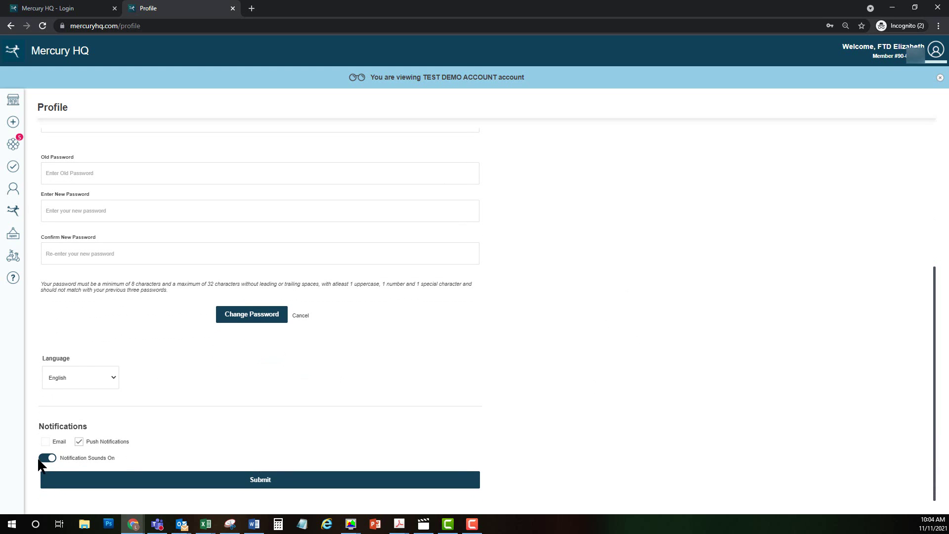